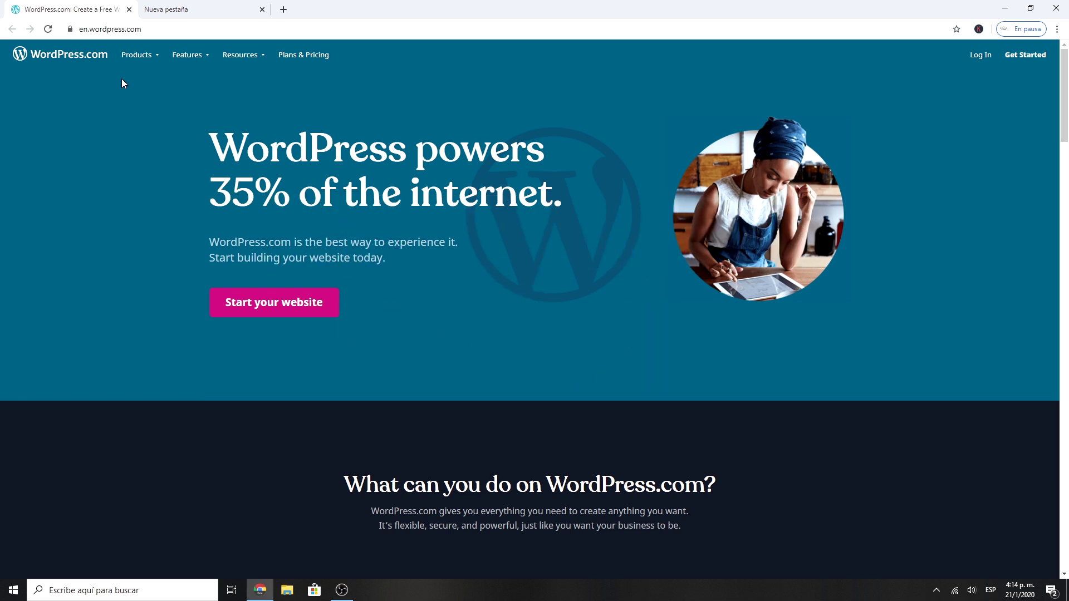
Step: Go to infinityfree.net in the empty second Chrome tab
left_click(184, 10)
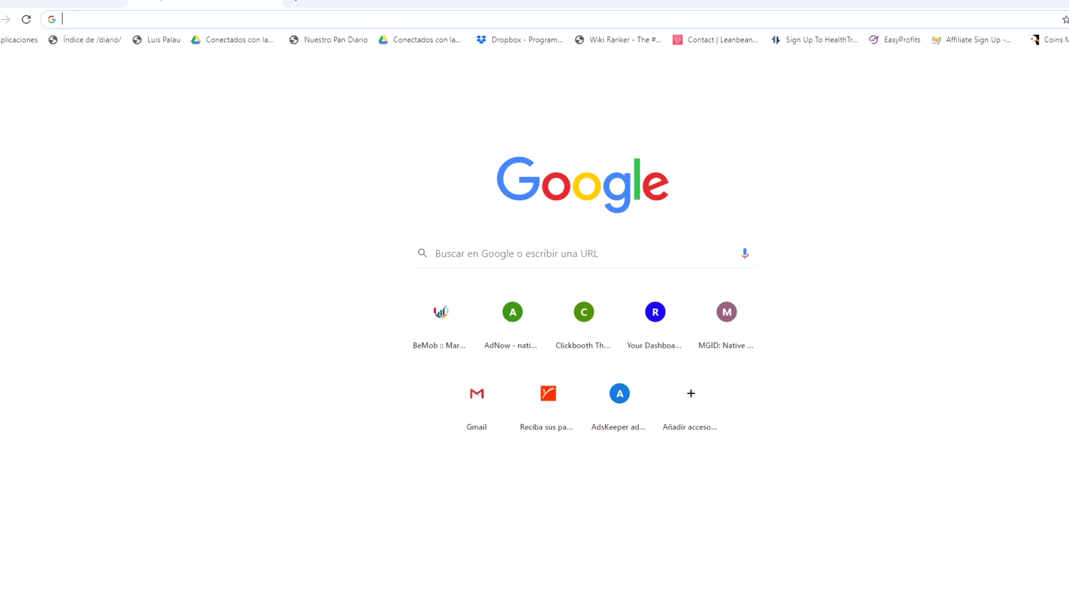
type("infinityfree.net/register")
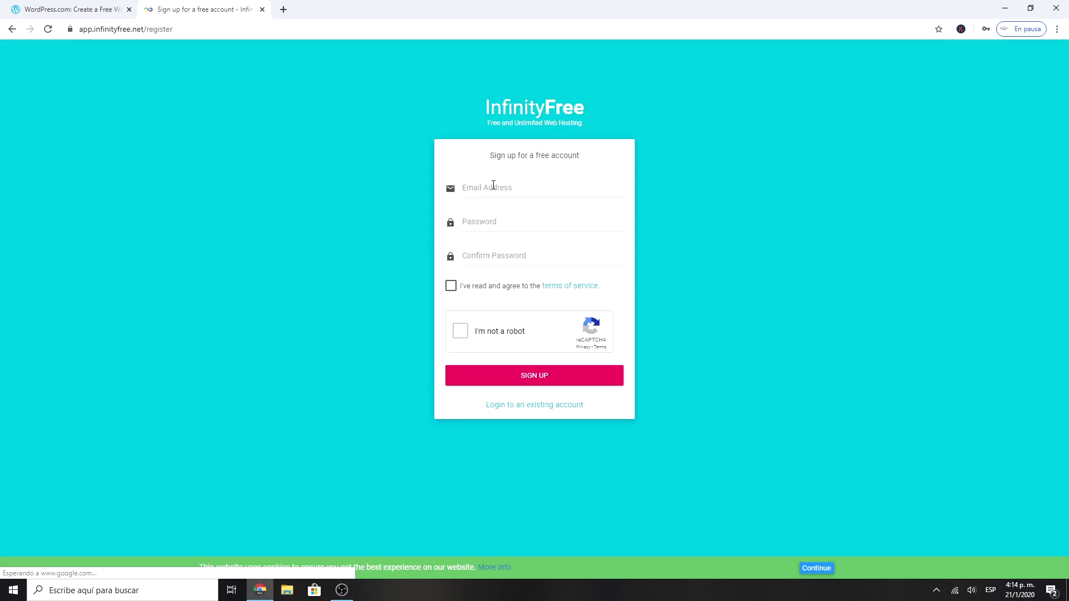
Step: Enter the sign-up e-mail address and the account password twice
left_click(494, 186)
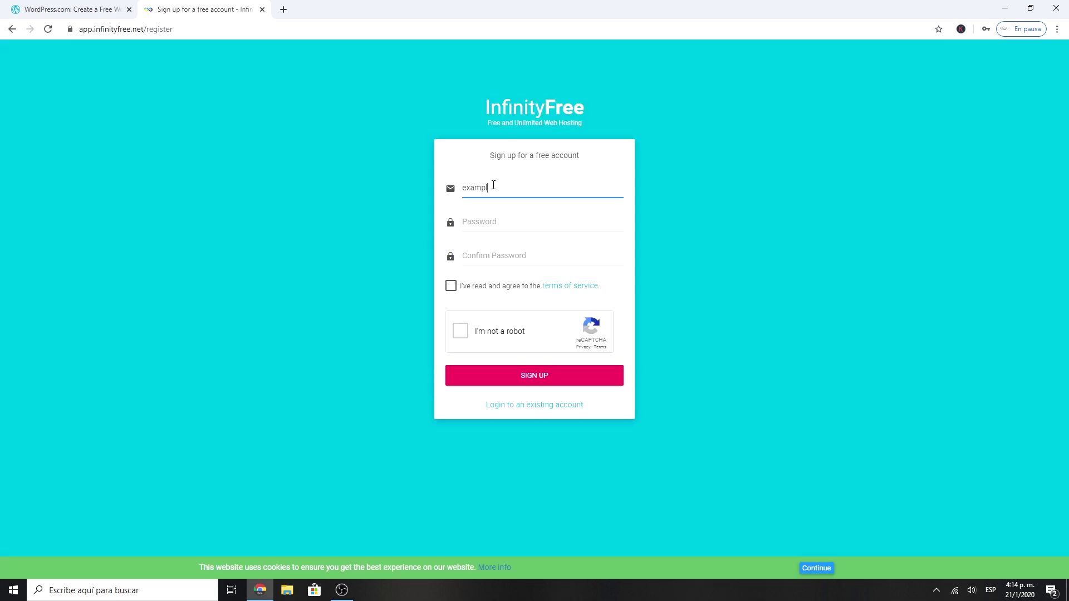
key("Tab")
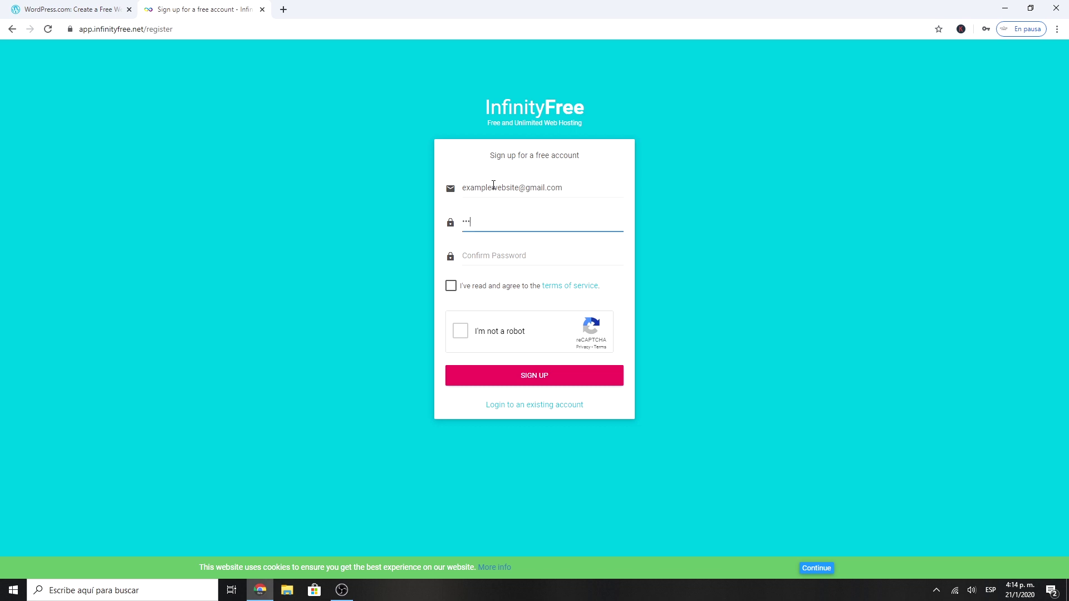
key("Tab")
Step: Accept the terms, pass the reCAPTCHA, sign up, and start a new hosting account
left_click(451, 286)
left_click(461, 332)
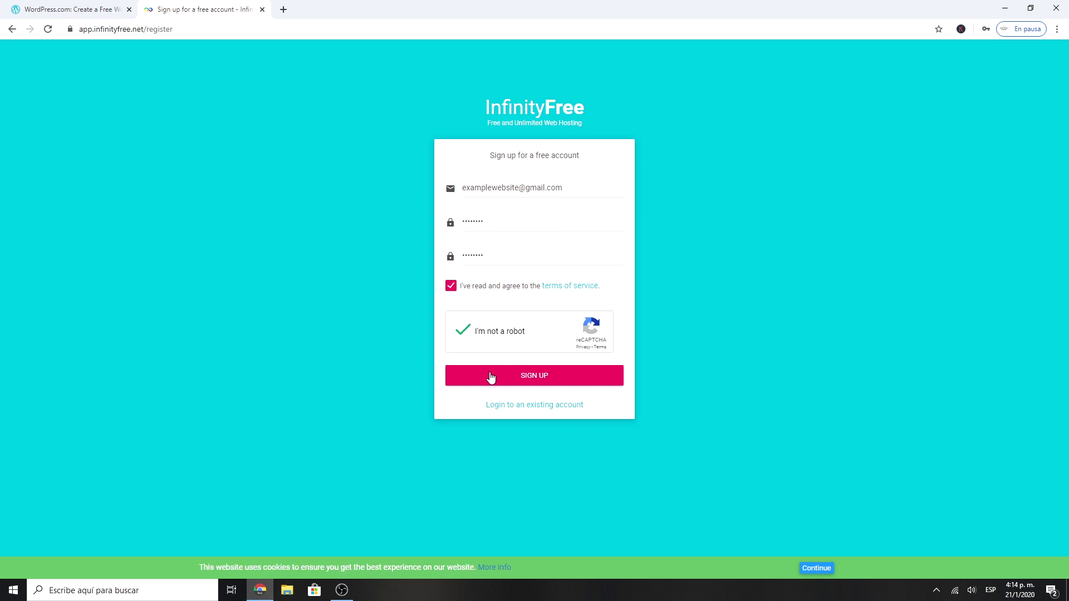
left_click(490, 377)
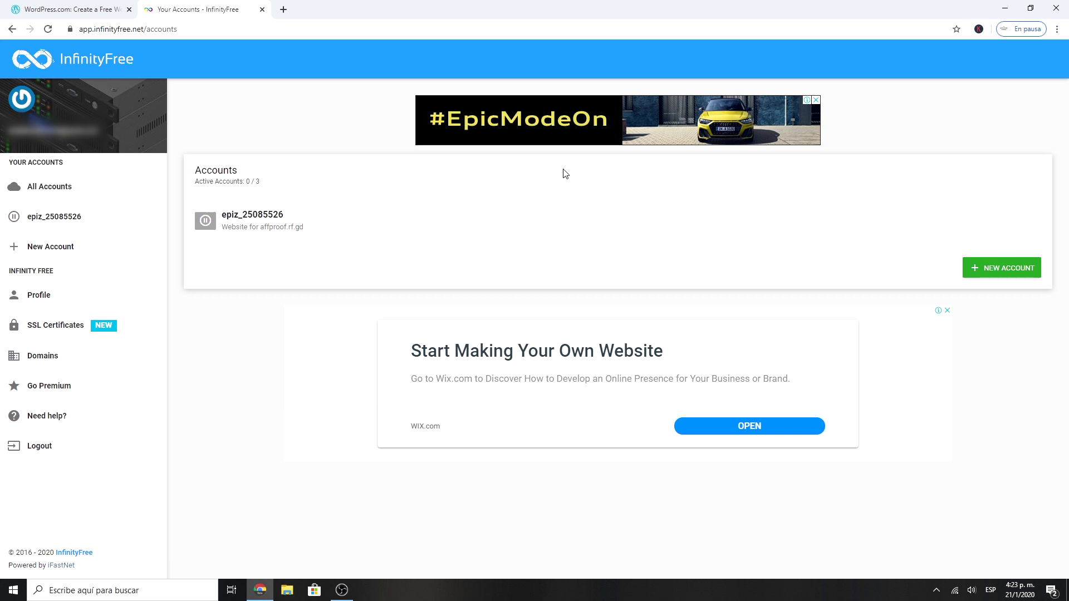
left_click(977, 273)
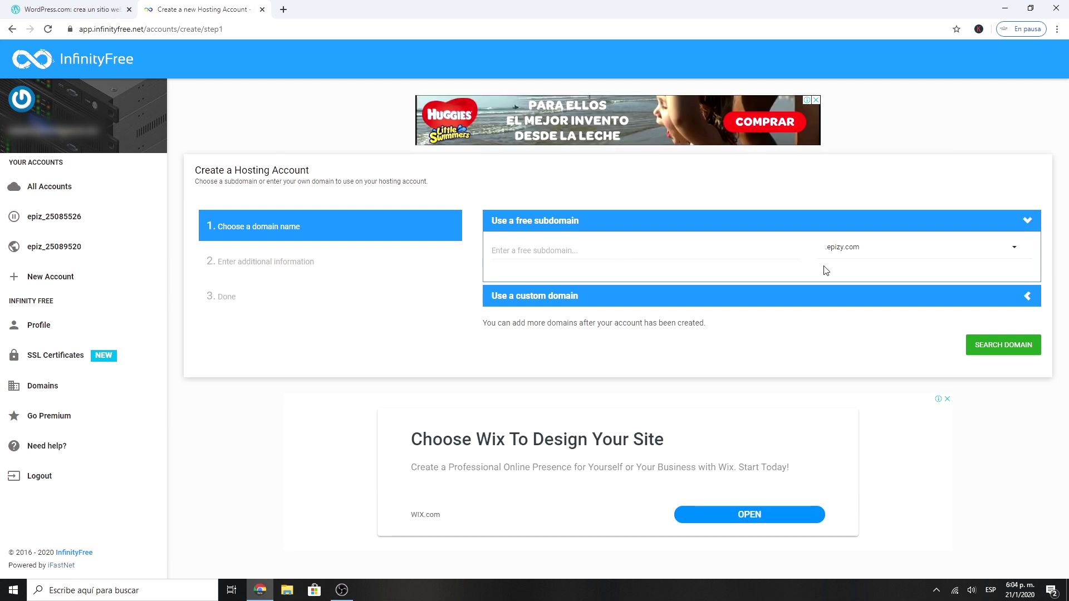
Step: Check that the free subdomain examplewebsite1 on .epizy.com is available
left_click(854, 254)
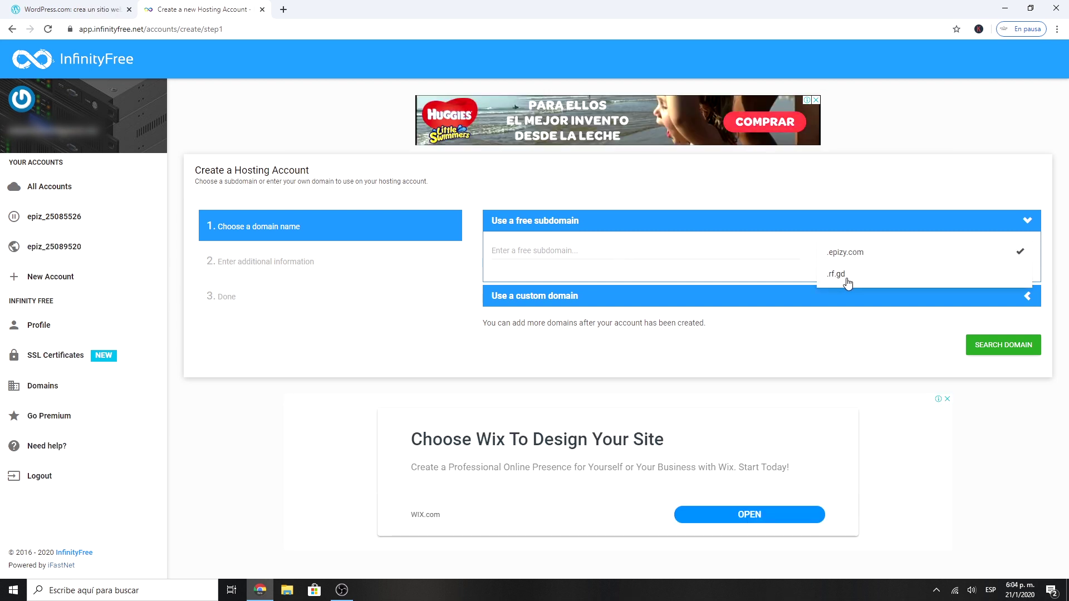
left_click(846, 255)
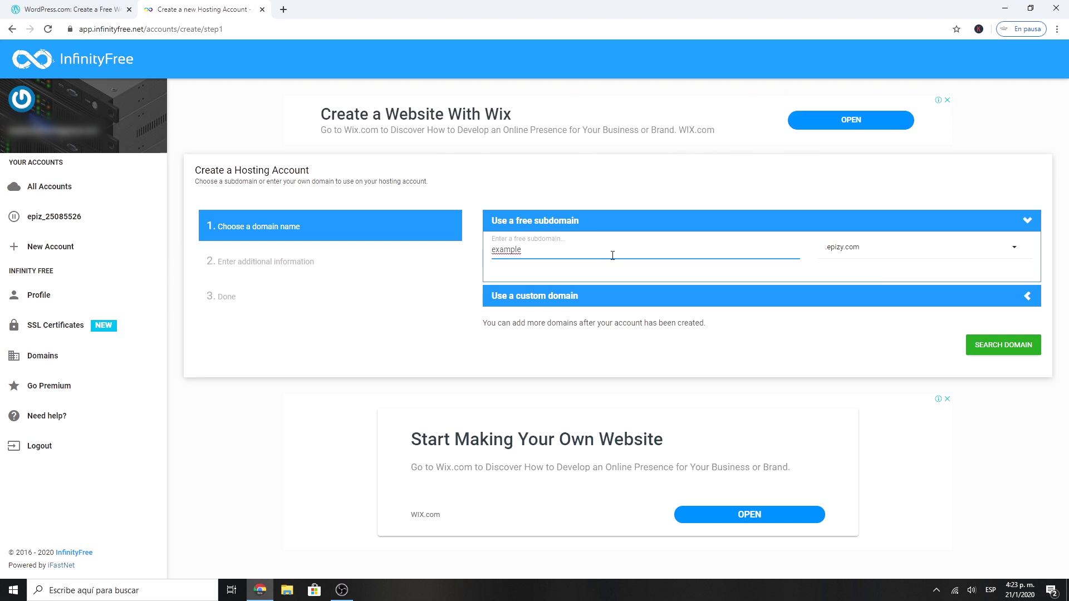
type("website1")
left_click(992, 345)
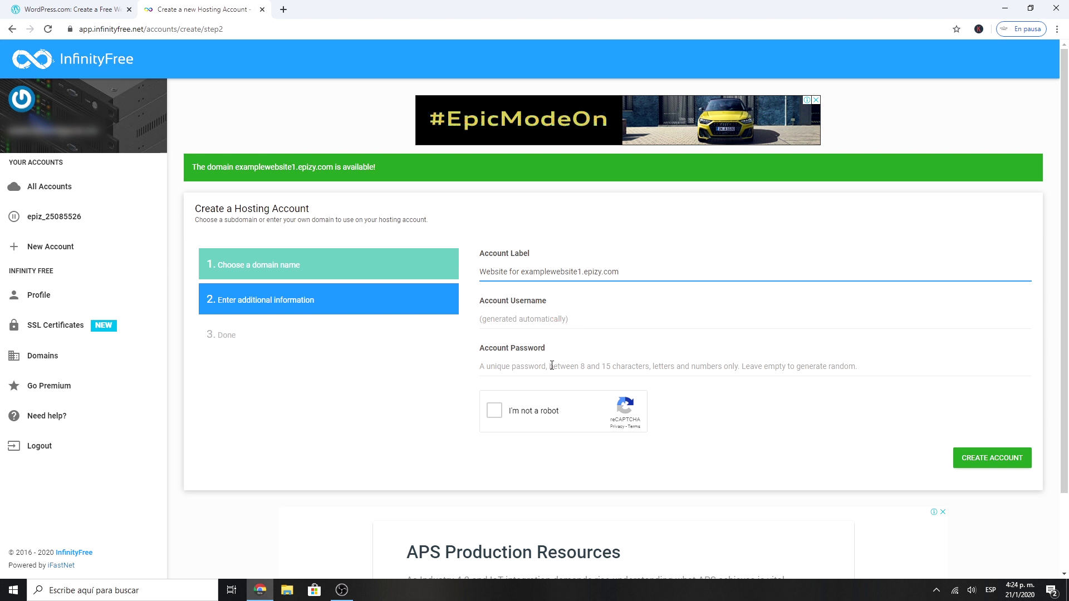
Step: Give the hosting account a password, pass the reCAPTCHA, and create the account
left_click(498, 366)
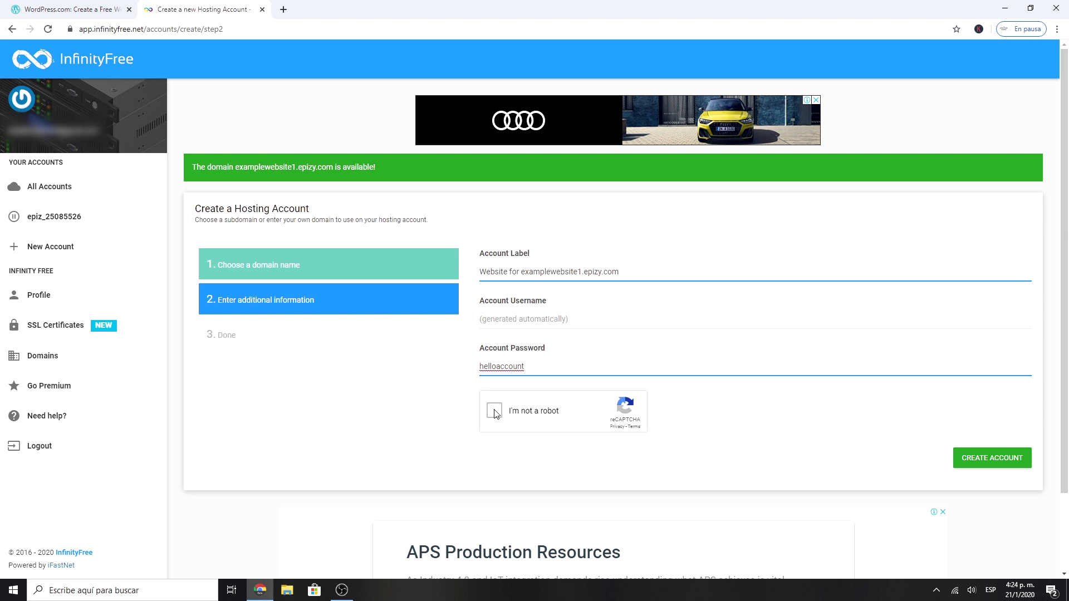
left_click(494, 411)
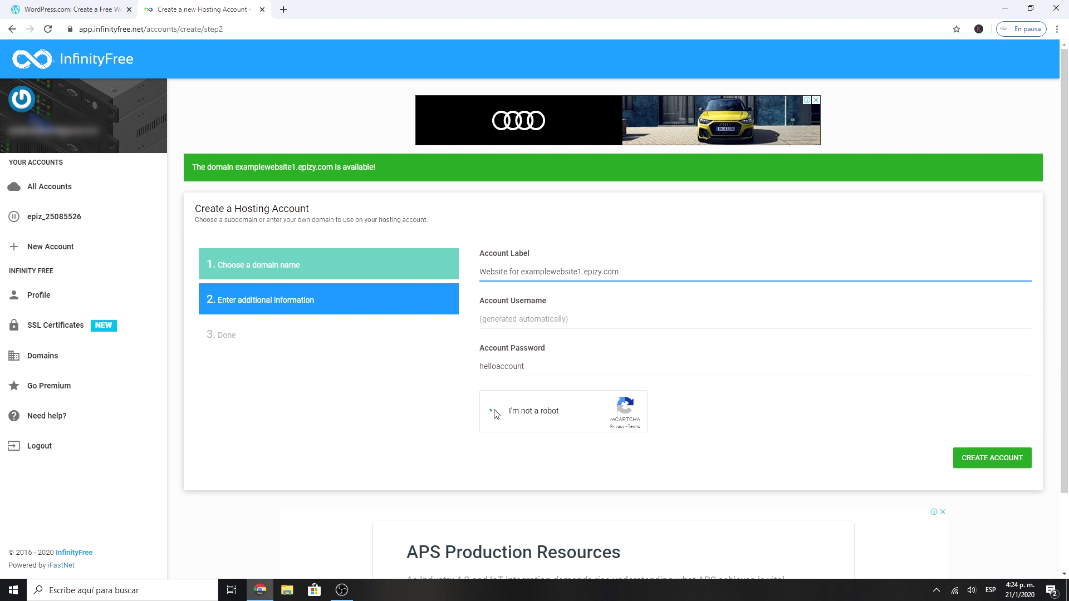
scroll(962, 406, "down", 1)
left_click(977, 408)
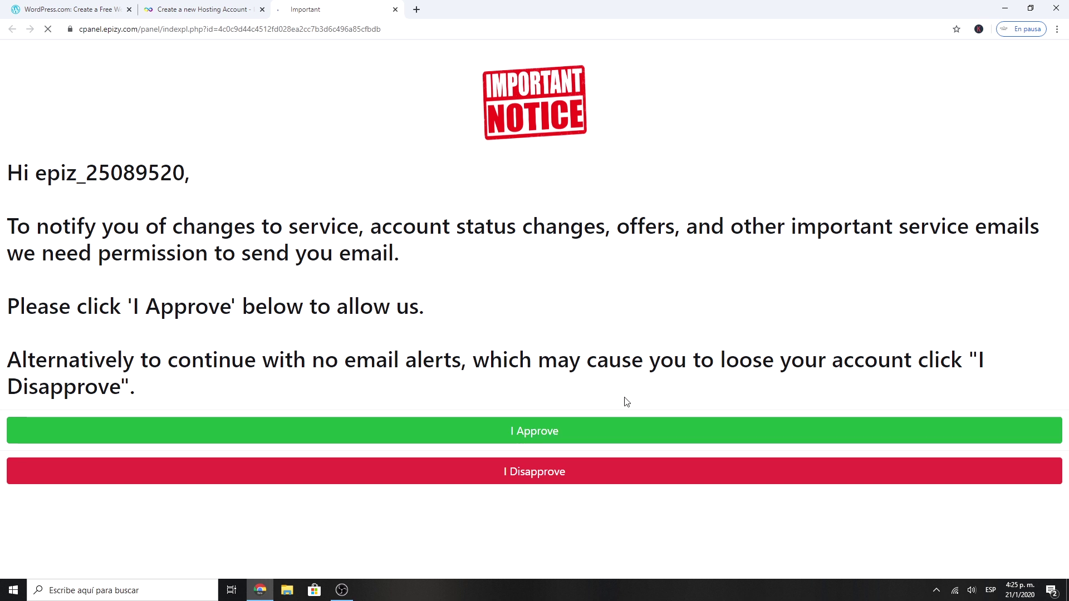
Step: Approve service e-mails and scroll the control panel down to the Software section
left_click(565, 432)
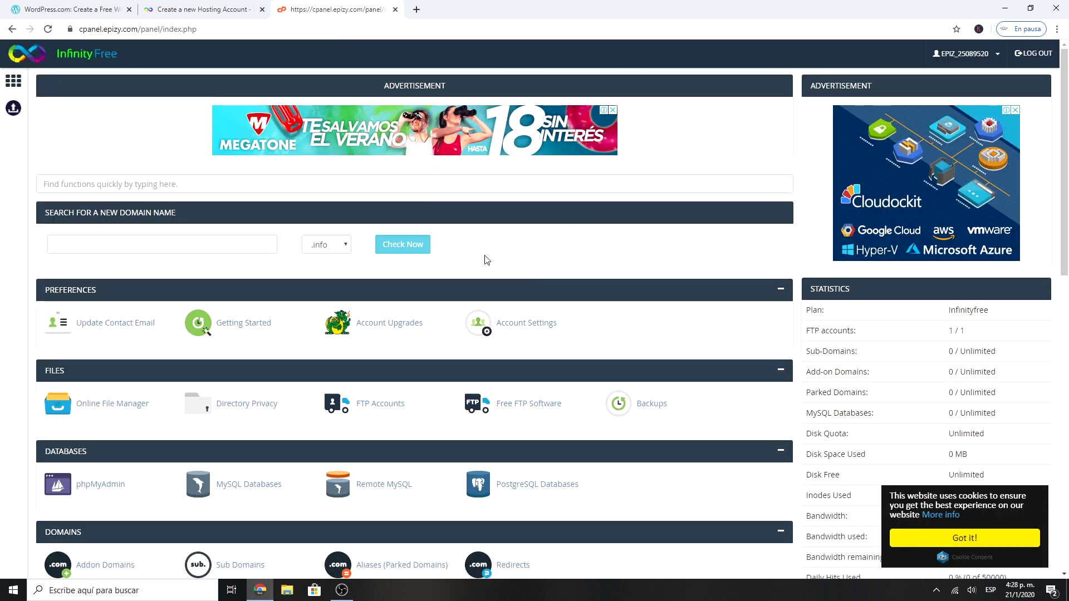
scroll(444, 301, "down", 7)
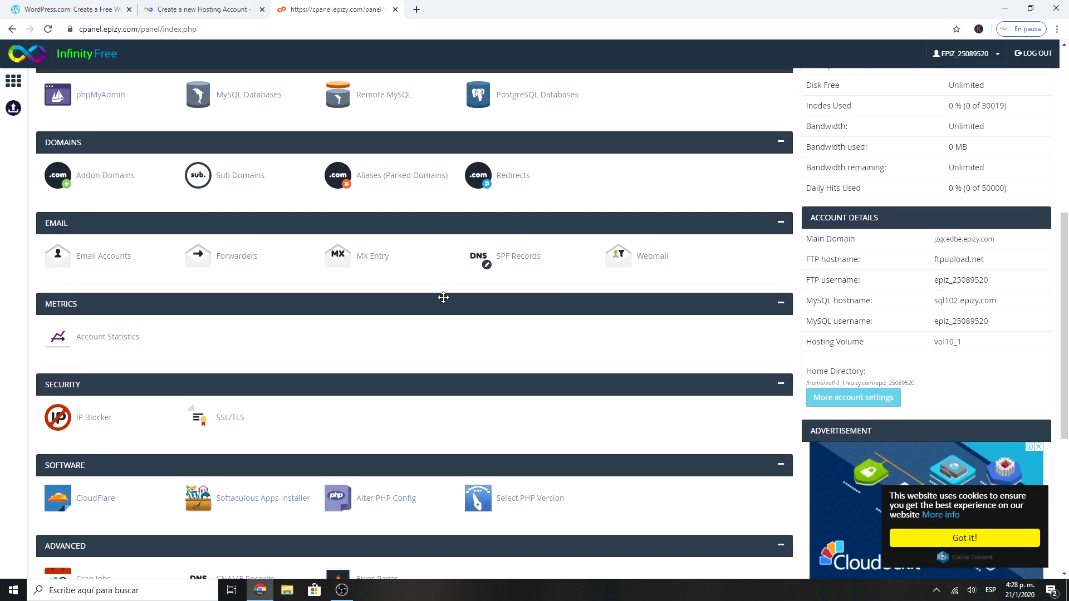
scroll(443, 298, "down", 2)
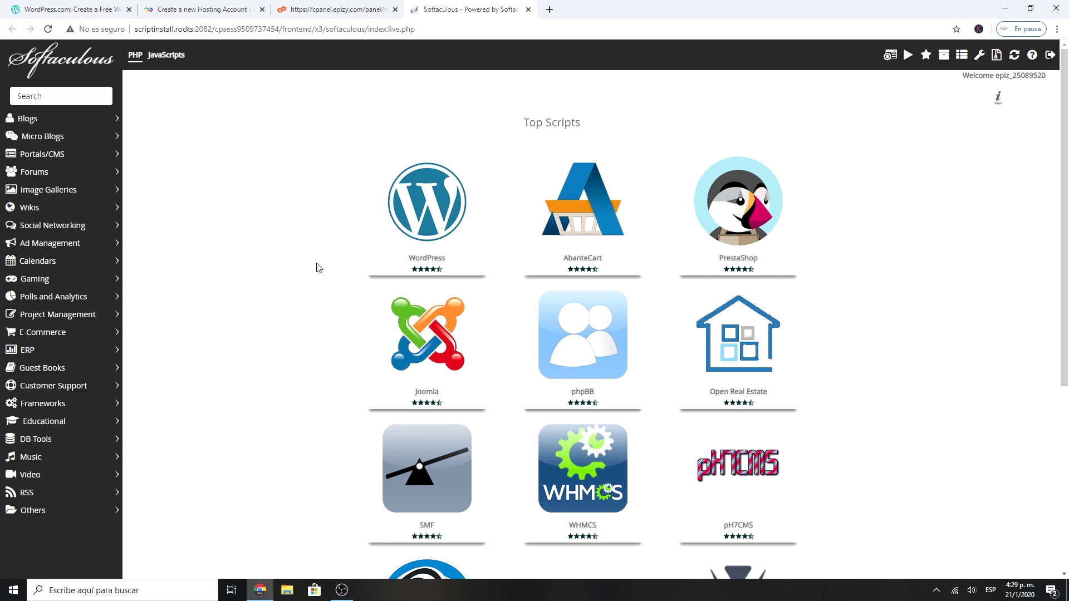
Step: Start a WordPress install named ExampleWebsite with description 'Best Wordpress Website'
mouse_move(379, 240)
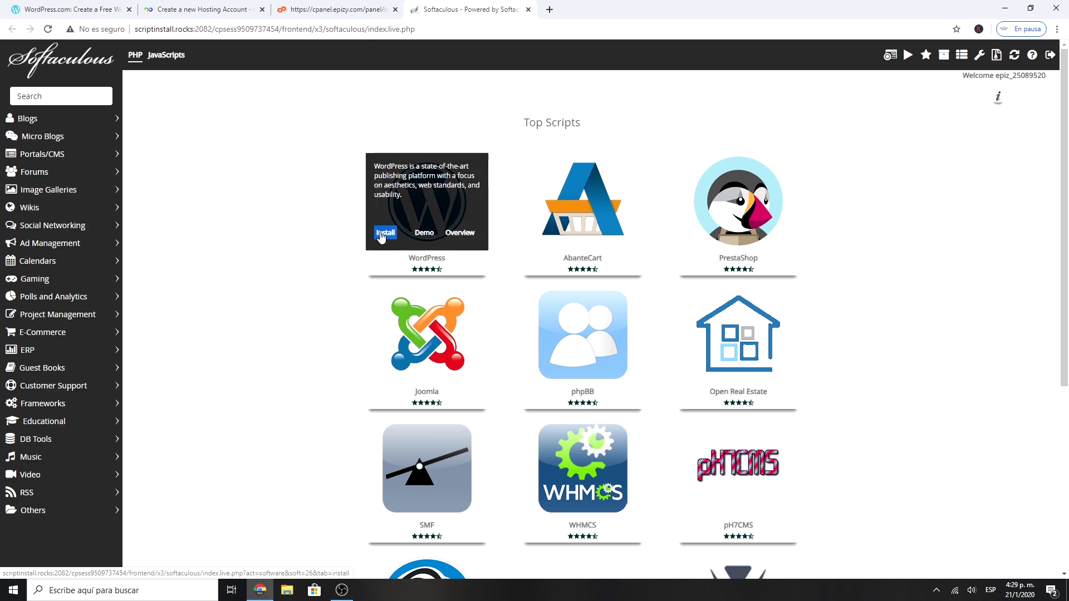
left_click(380, 236)
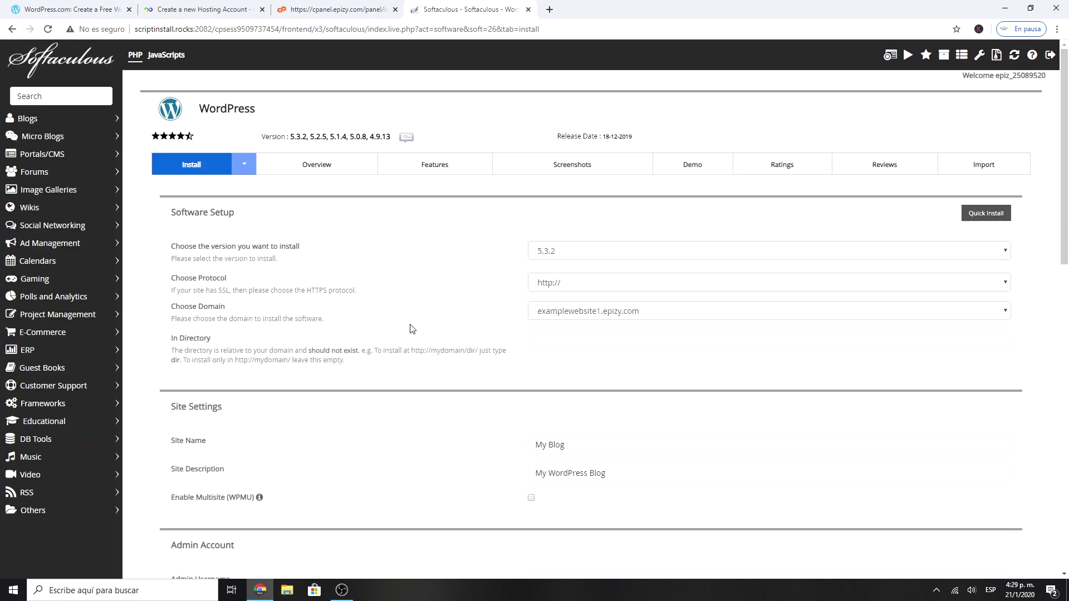
scroll(410, 329, "down", 2)
left_click(565, 337)
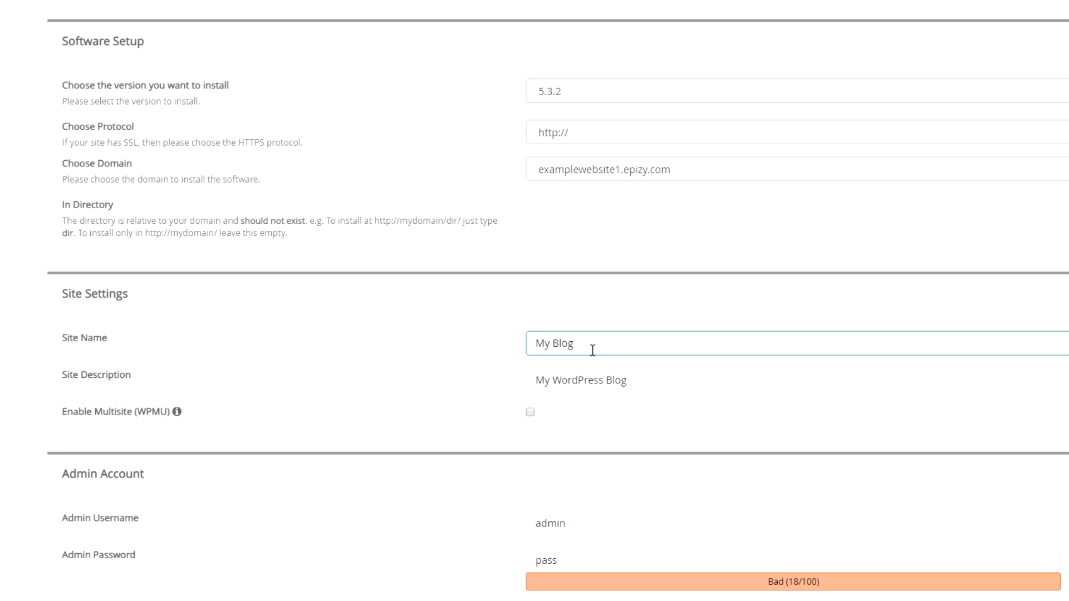
key("ctrl+a")
type("ExampleWebsite")
key("Tab")
type("Best Wordpress Webs")
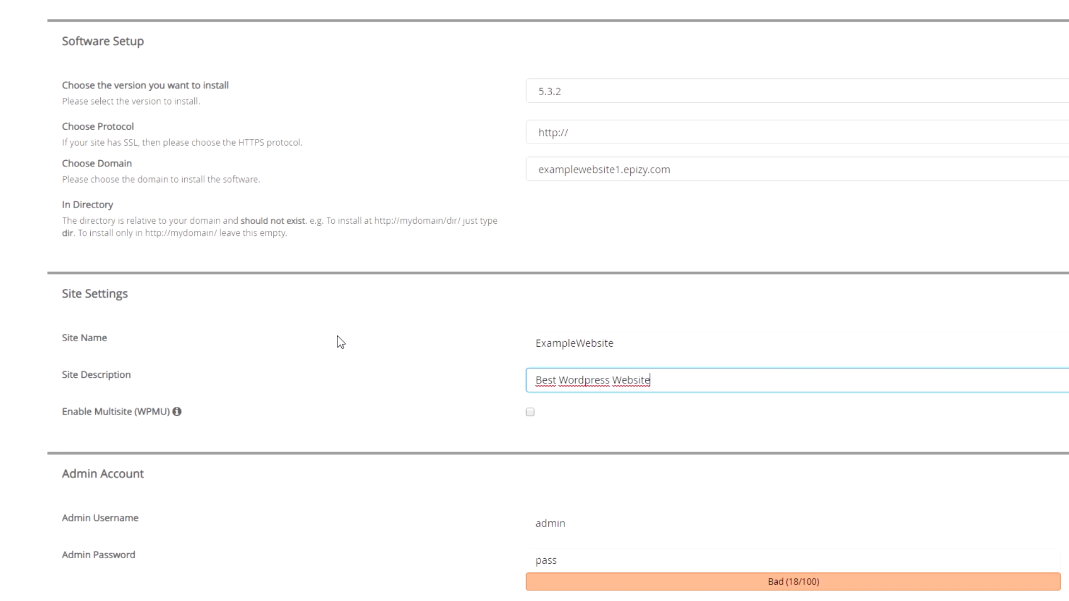
Step: Replace the default admin username and set a stronger admin password
scroll(340, 342, "down", 3)
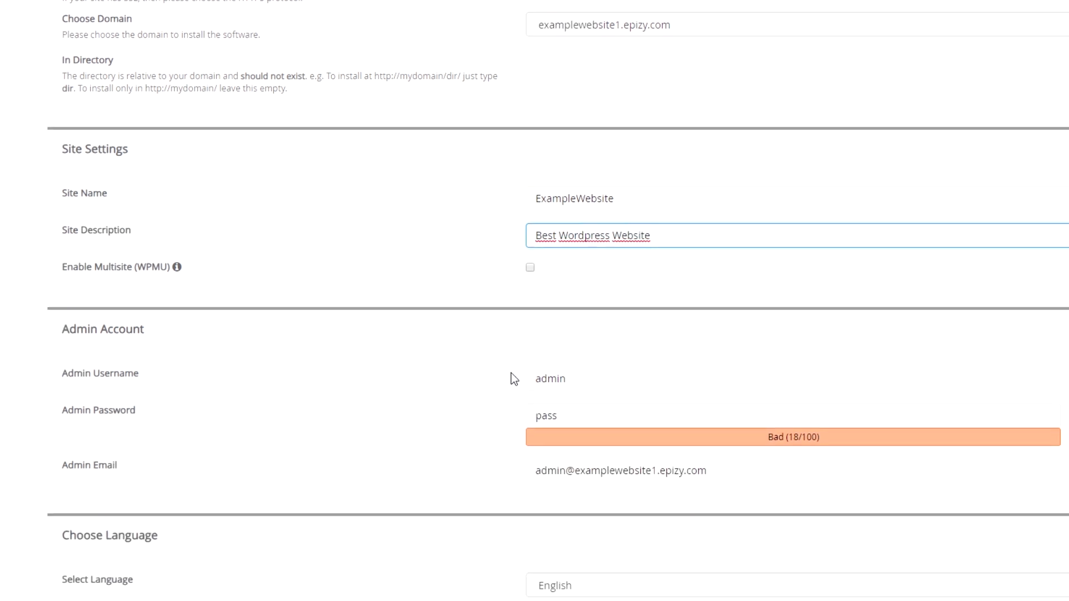
double_click(587, 381)
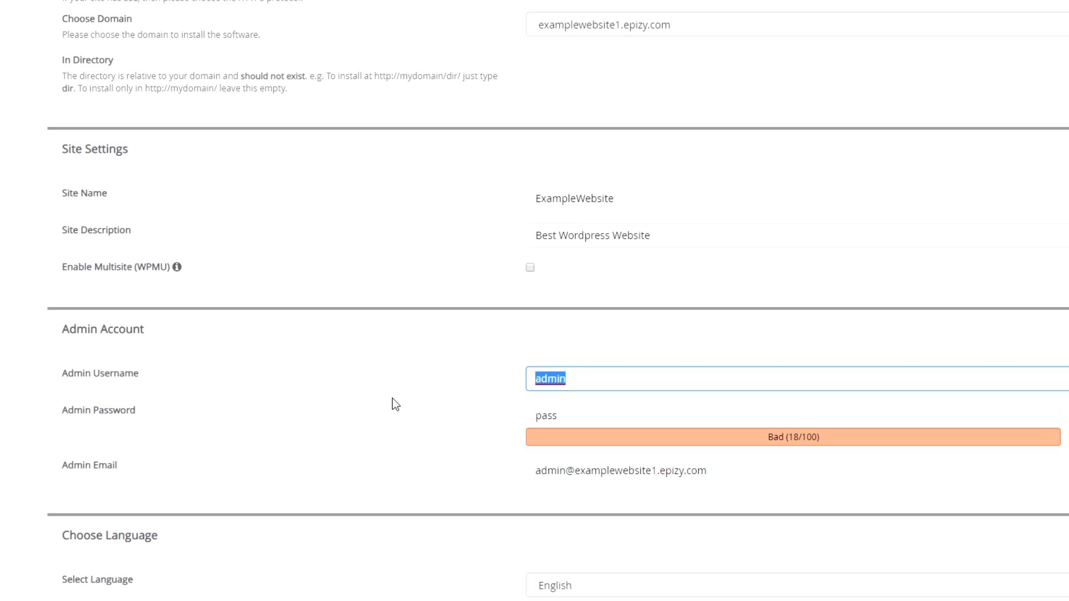
type("ad")
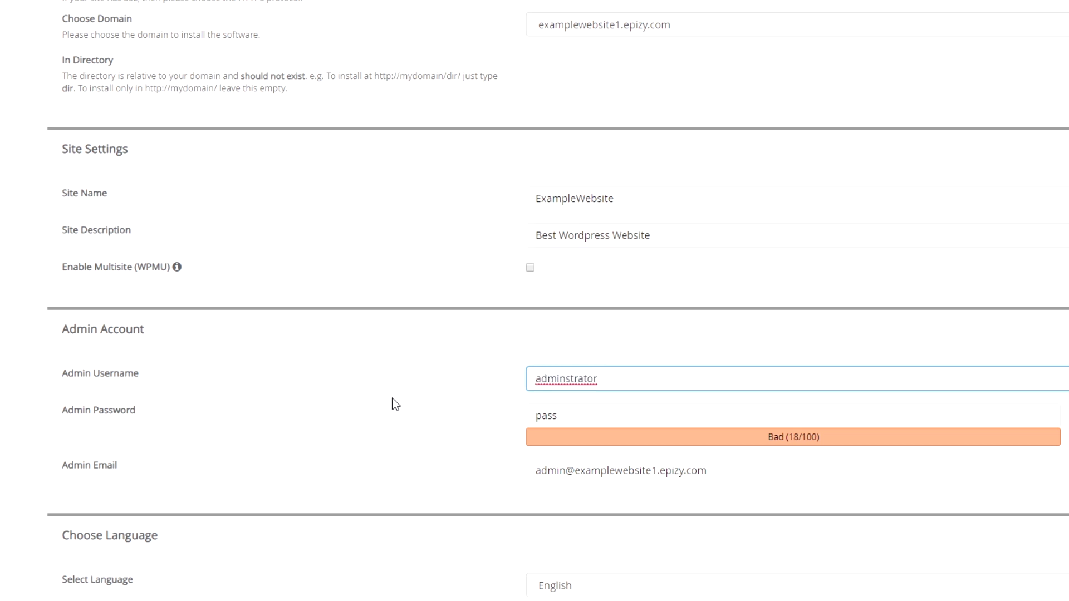
key("Tab")
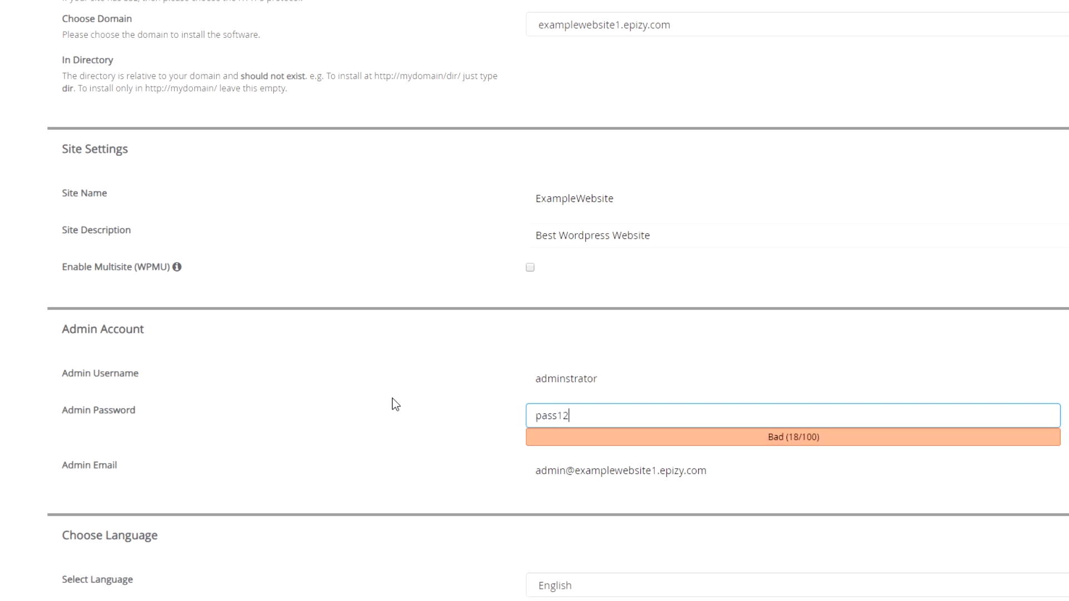
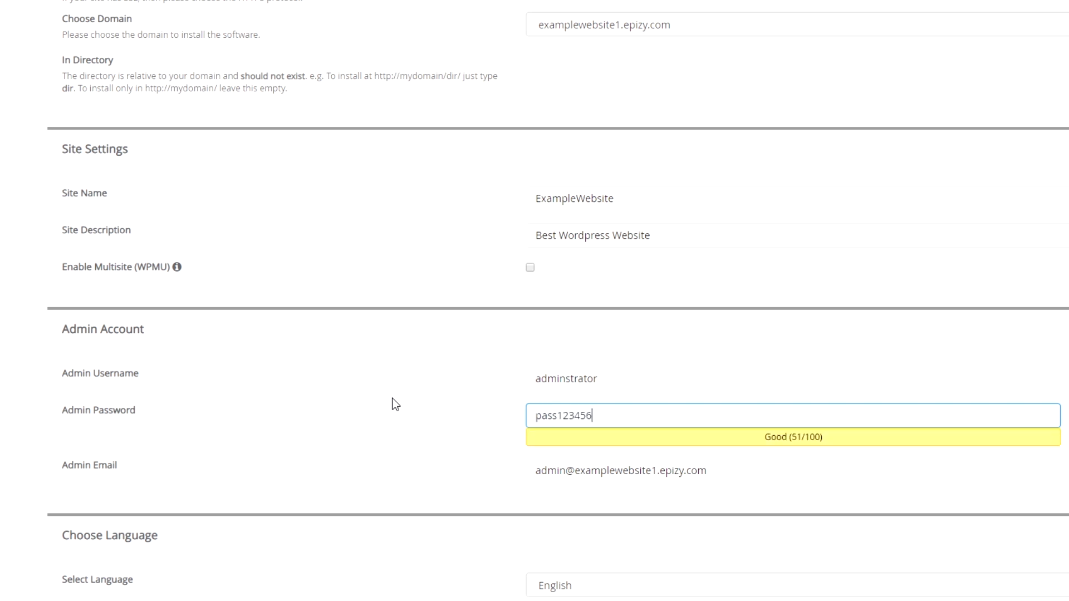
scroll(396, 405, "down", 3)
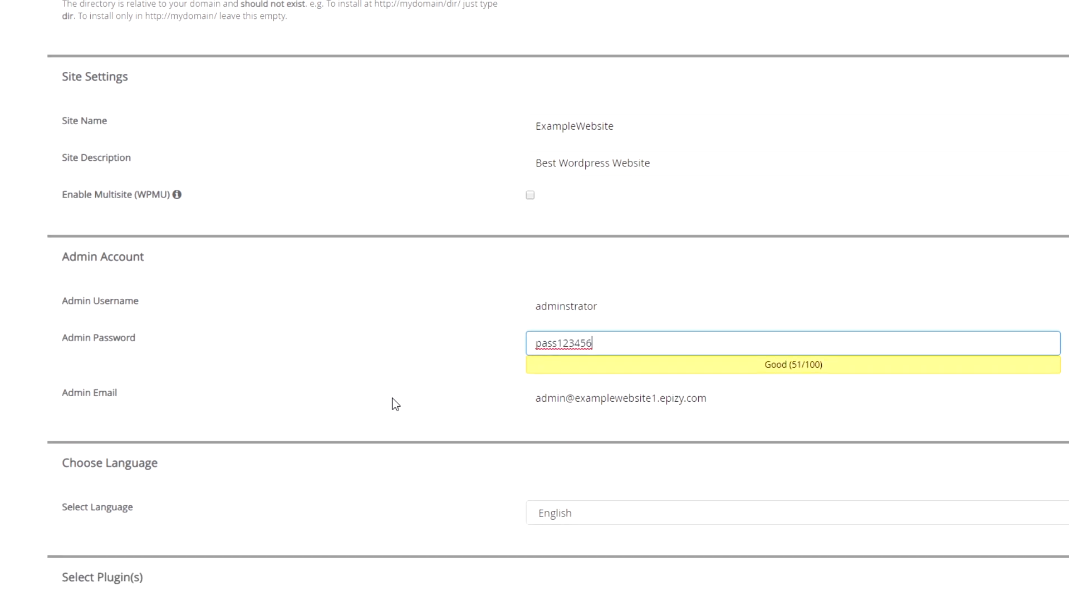
Step: Keep English as the site language and scroll down to select the Travely theme
scroll(396, 405, "down", 1)
left_click(543, 374)
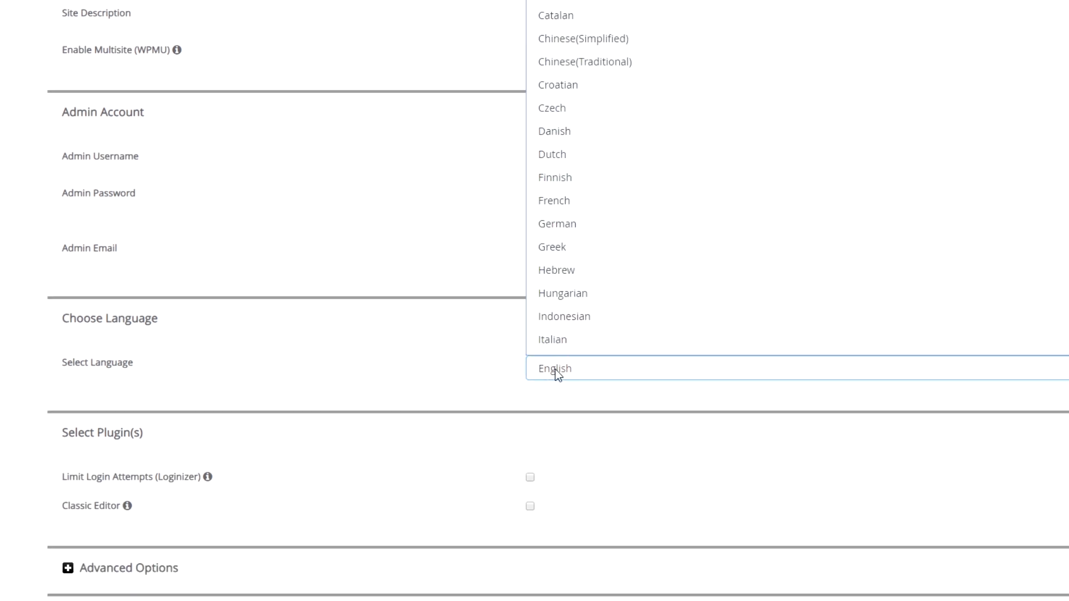
left_click(556, 369)
scroll(490, 401, "down", 1)
scroll(483, 405, "down", 2)
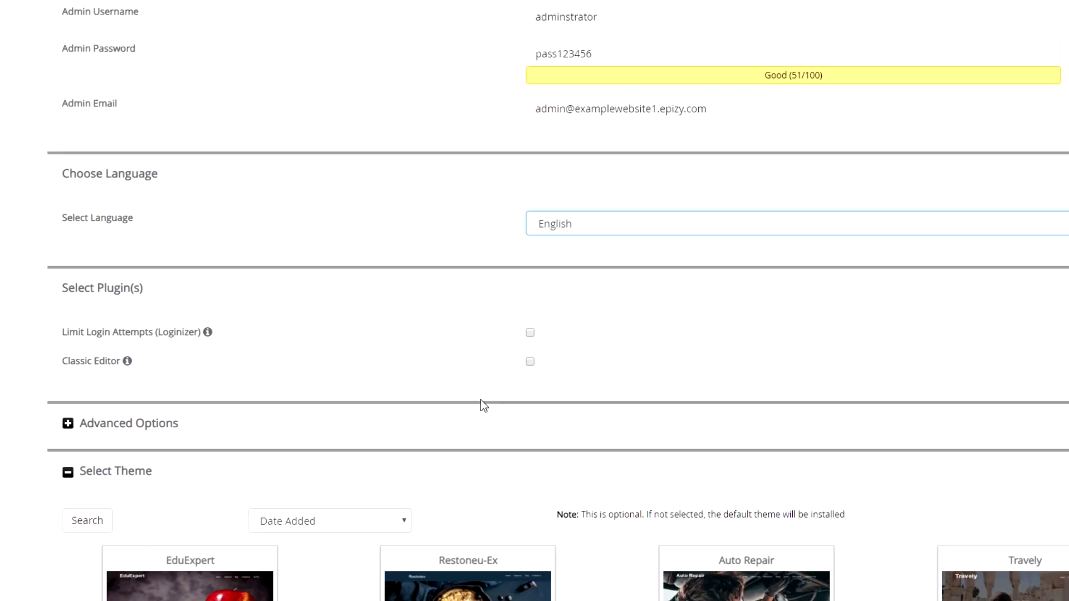
scroll(84, 475, "down", 2)
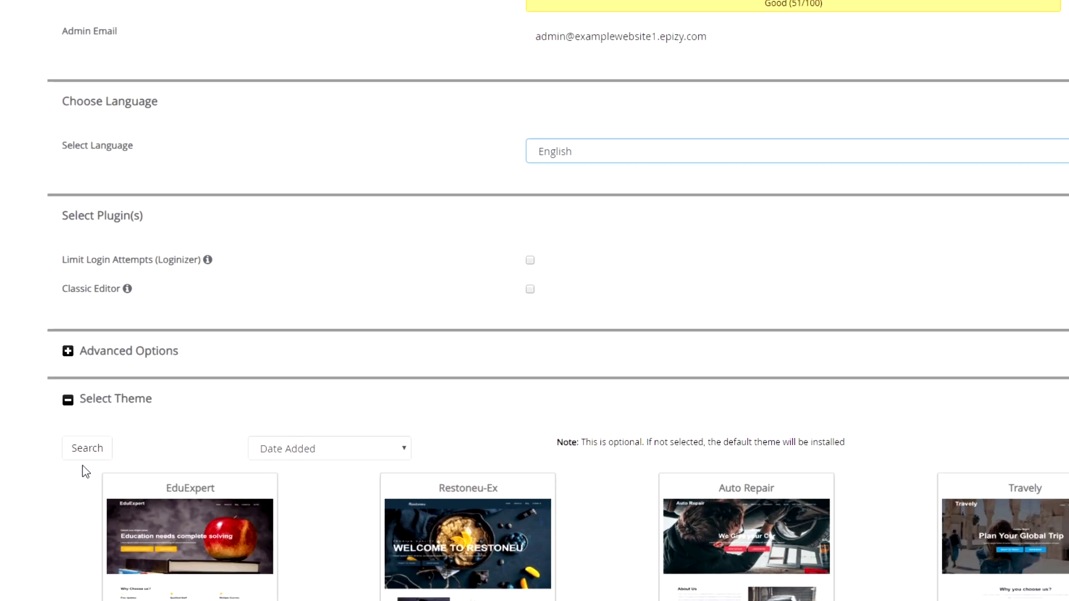
scroll(83, 467, "down", 1)
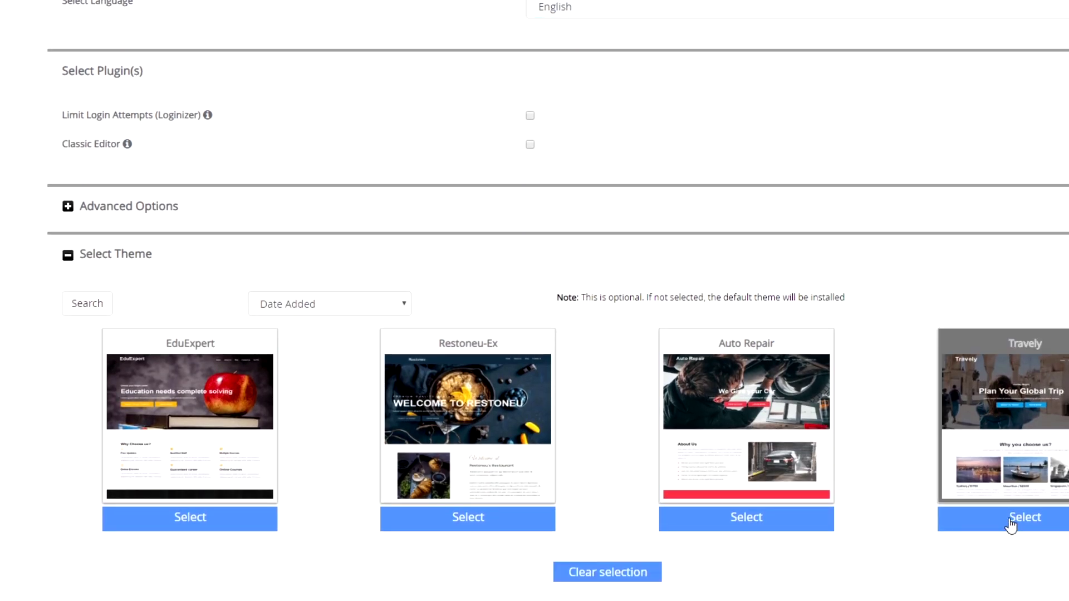
scroll(879, 510, "down", 1)
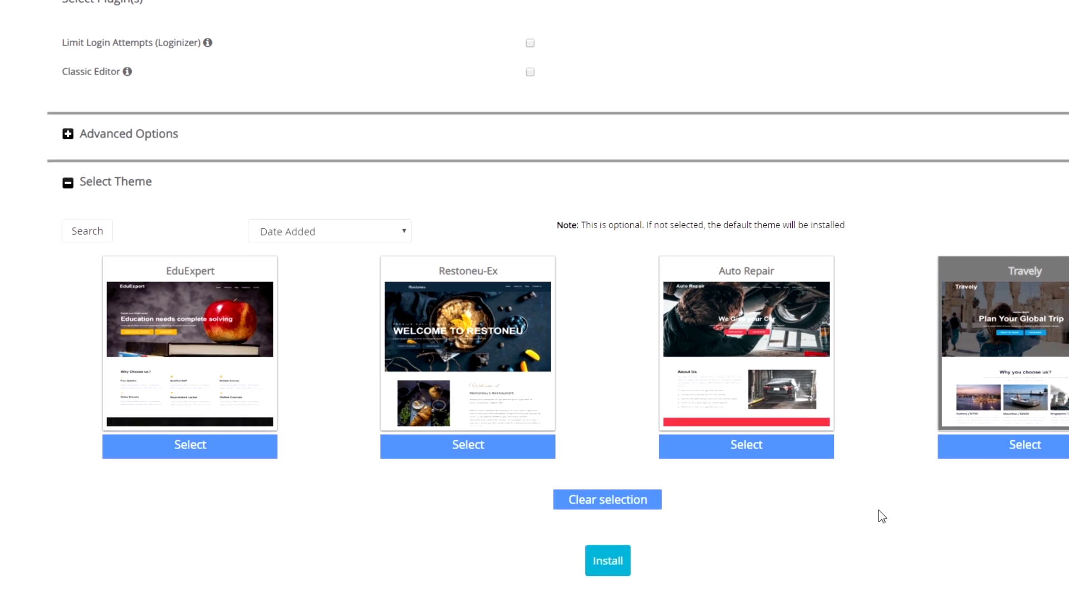
Step: Install WordPress with these settings and view the finished site at examplewebsite1.epizy.com
left_click(618, 572)
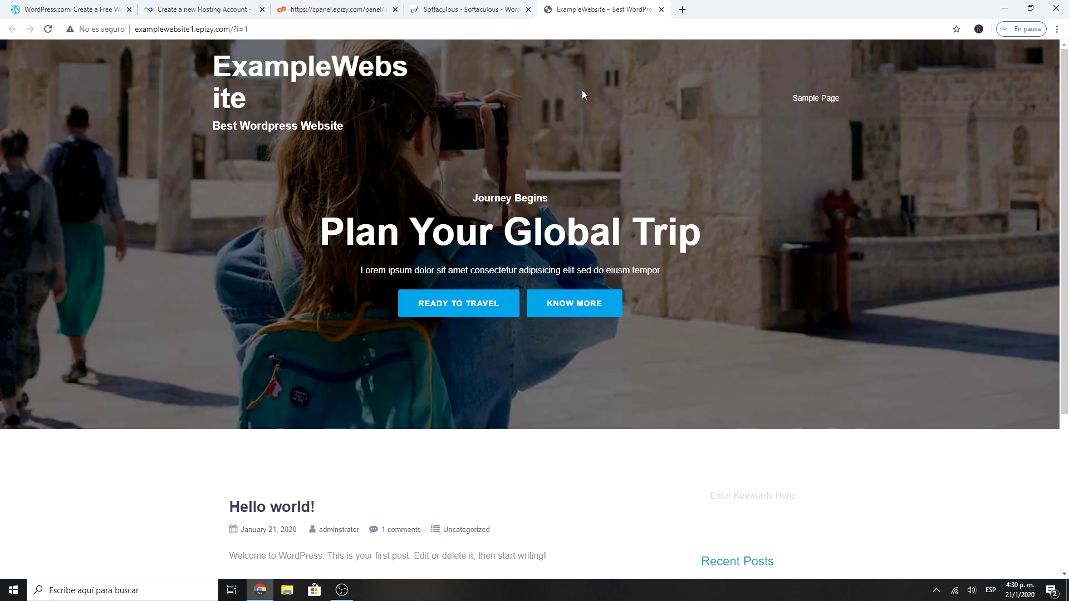
scroll(574, 184, "down", 4)
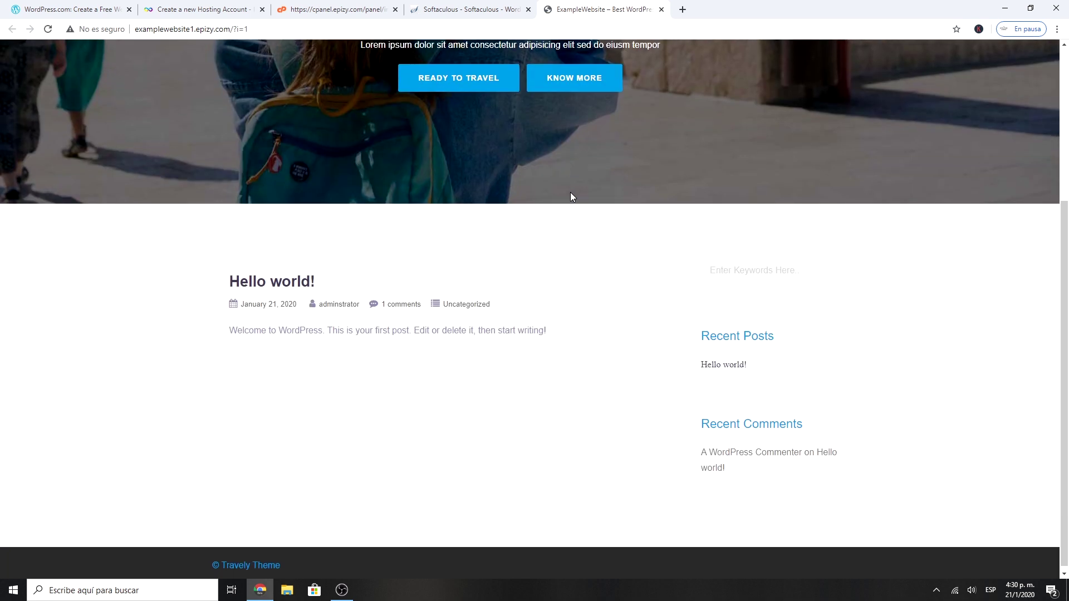
scroll(562, 234, "up", 3)
scroll(552, 274, "up", 1)
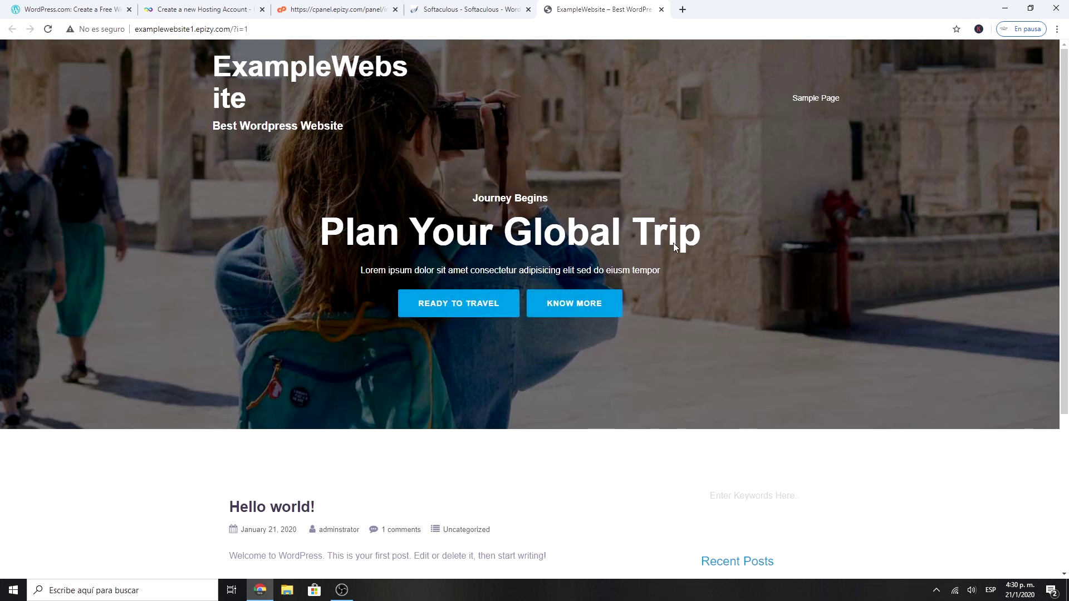
Step: Return to the Softaculous confirmation page to reach the WordPress admin URL
left_click(477, 7)
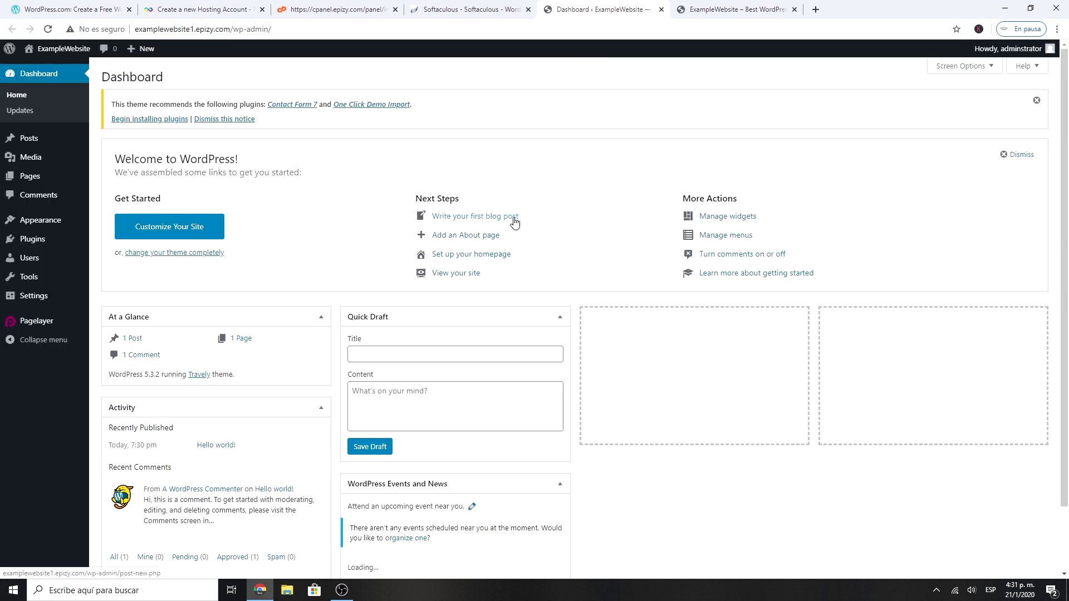
scroll(515, 221, "down", 3)
scroll(515, 218, "up", 3)
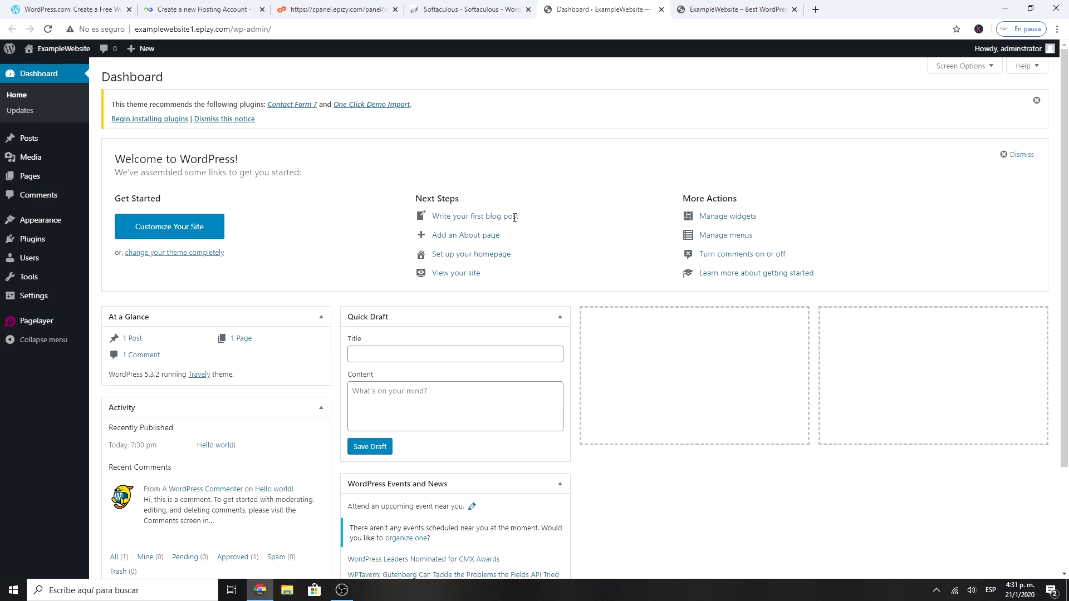